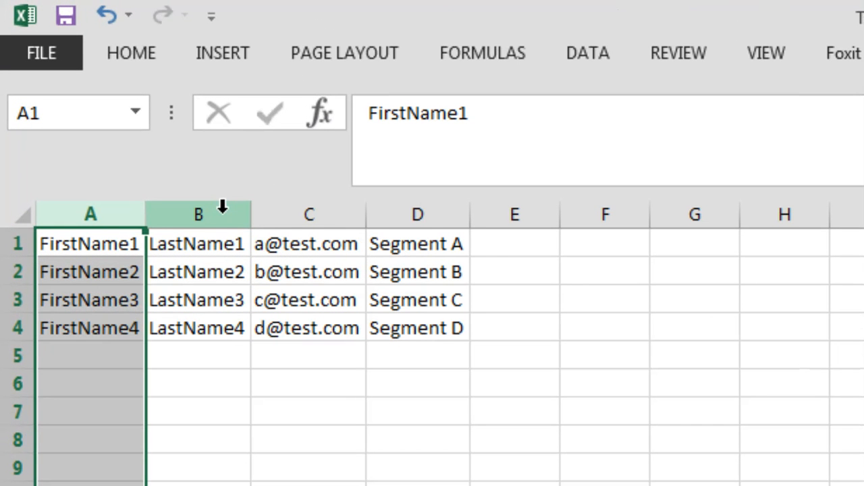
Review the first name, last name, email and segment columns of the participant spreadsheet.
left_click(222, 206)
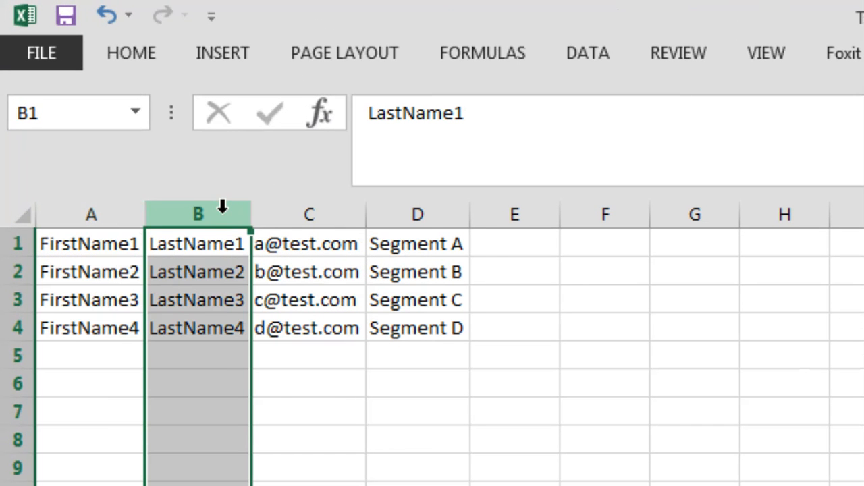
left_click(294, 212)
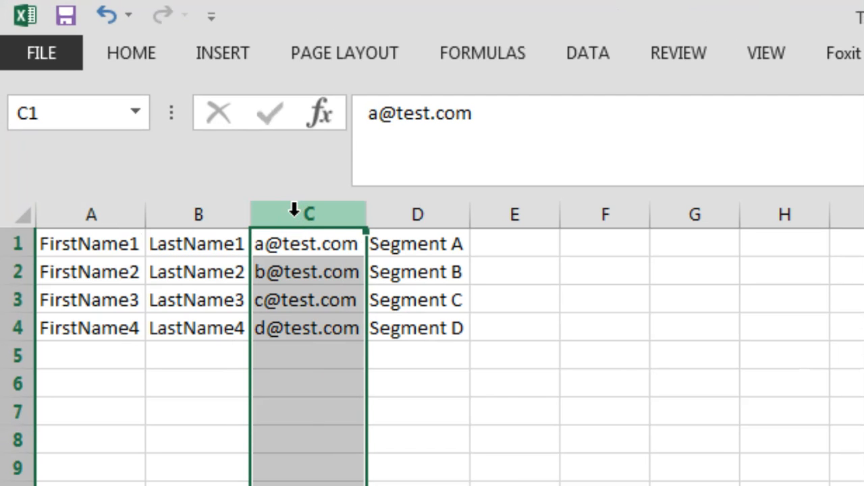
left_click(432, 231)
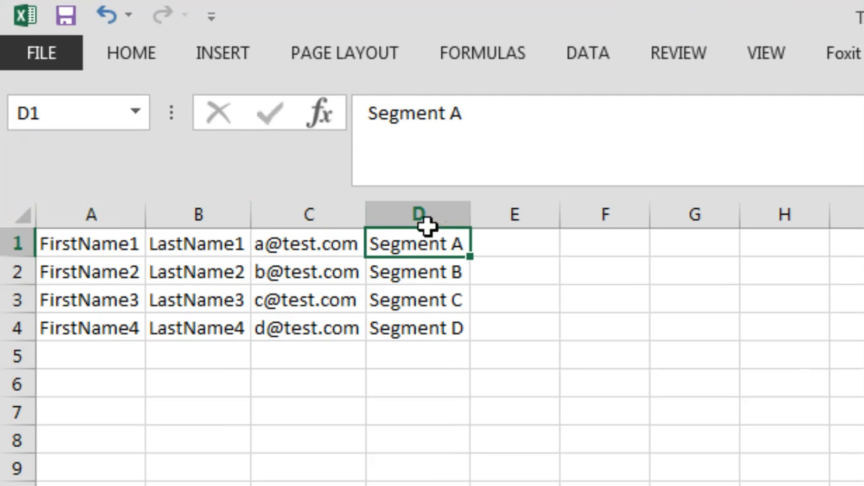
left_click(427, 217)
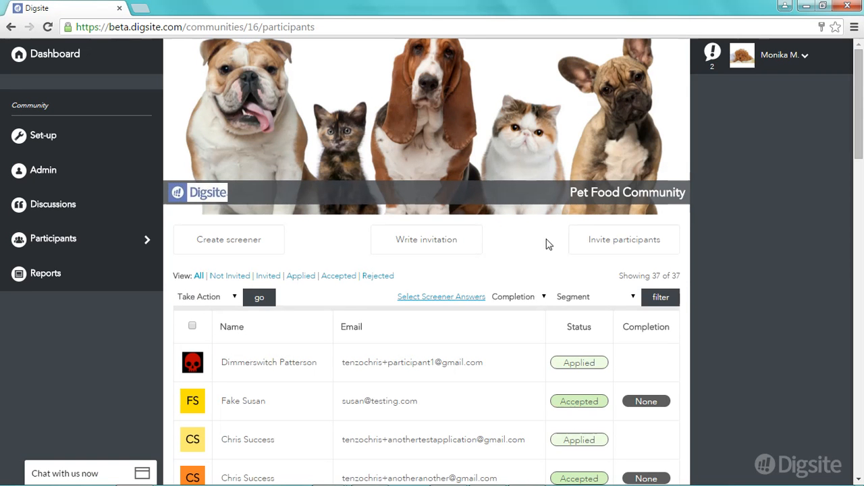
Switch to Digsite, upload the participants from Test Participants List.csv through the participant invitation form, and close the form.
left_click(601, 251)
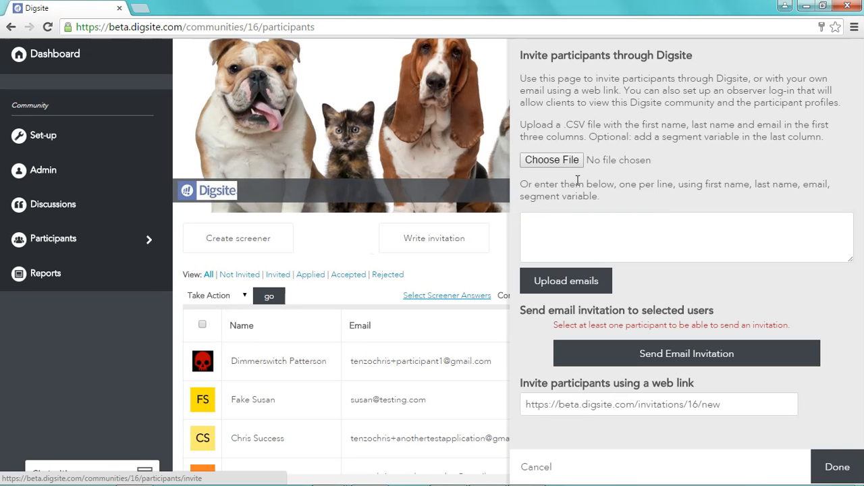
left_click(564, 161)
left_click_drag(512, 155, 511, 287)
double_click(293, 215)
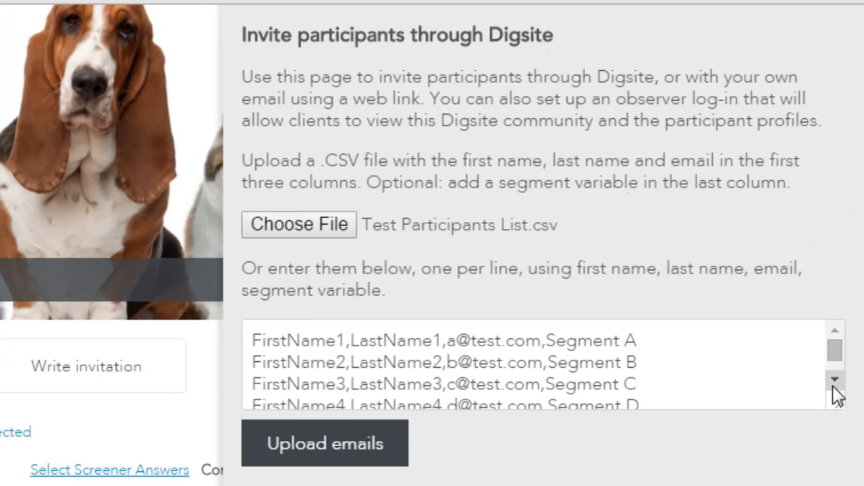
left_click(845, 267)
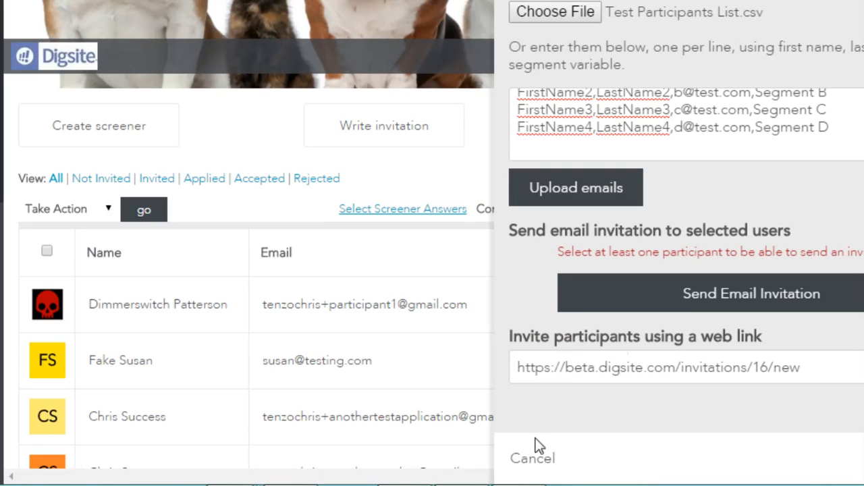
left_click(529, 459)
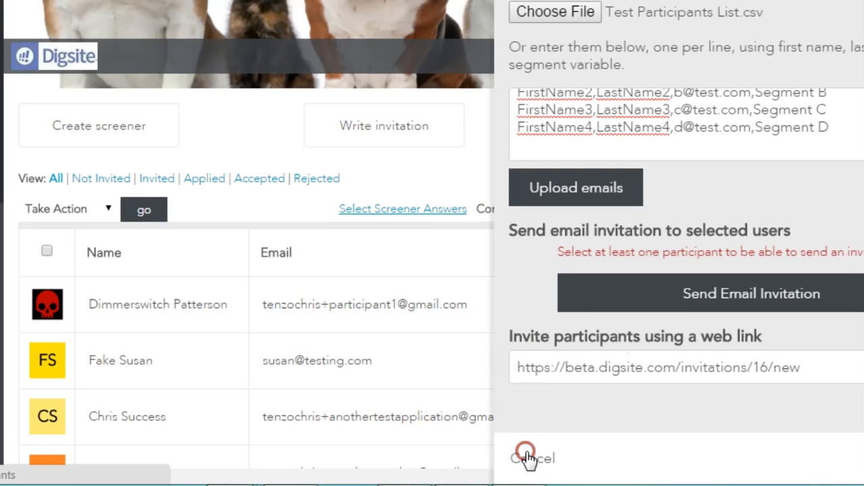
Show only the Not Invited participants and check the segment assigned in each of the first three profiles.
left_click(83, 176)
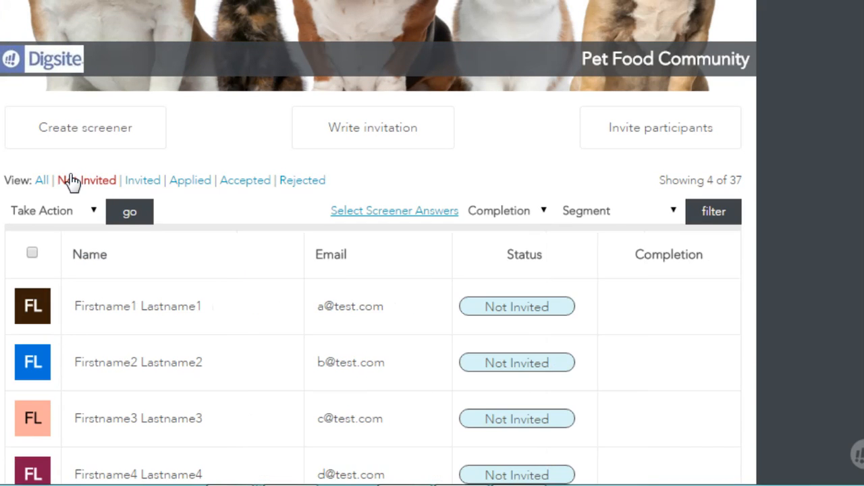
left_click(190, 297)
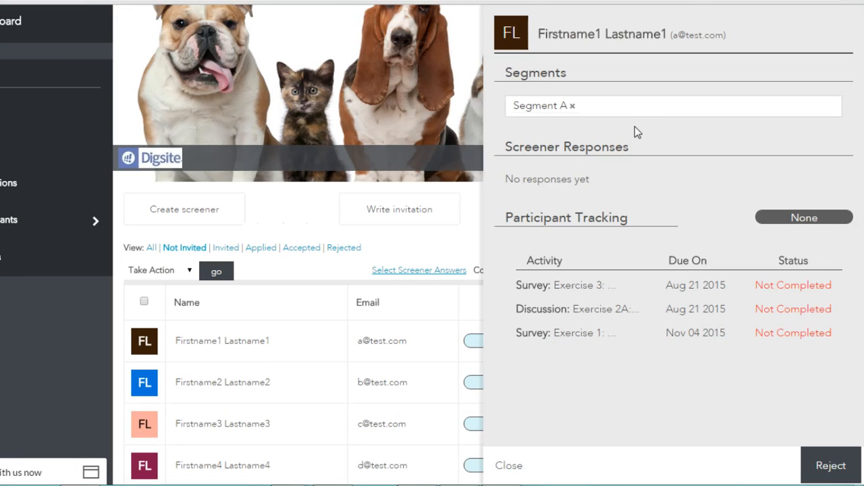
left_click(508, 466)
left_click(226, 373)
left_click(492, 462)
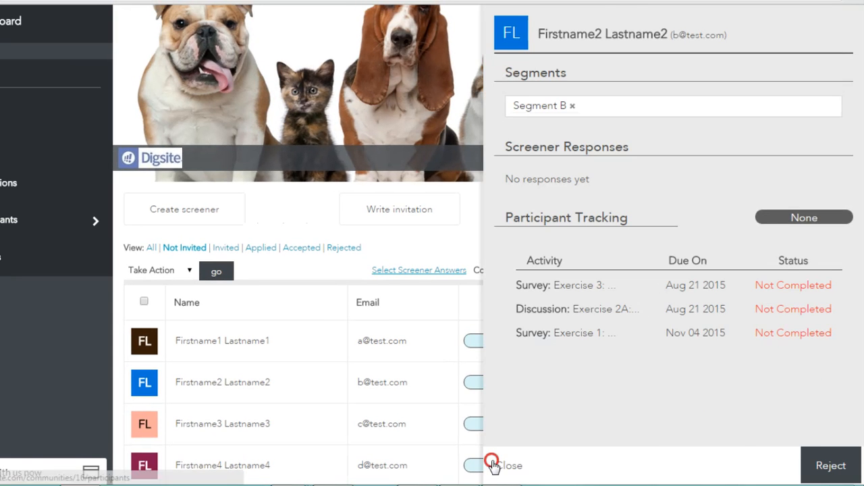
left_click(255, 422)
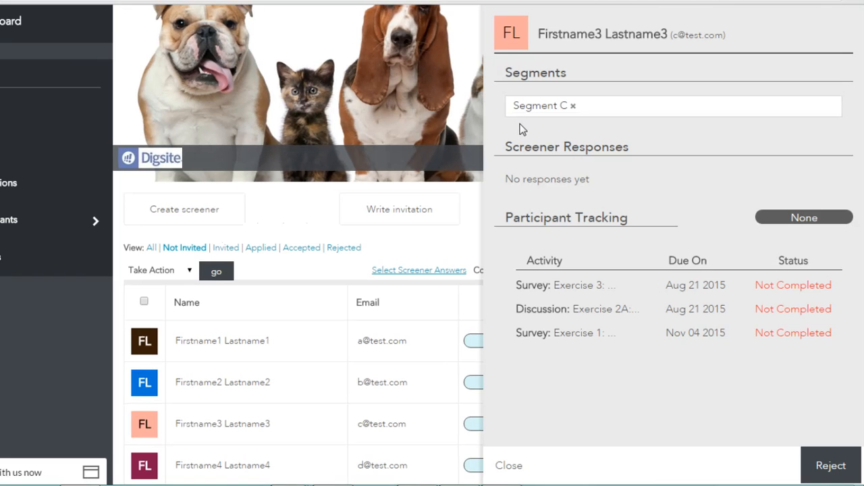
left_click(497, 466)
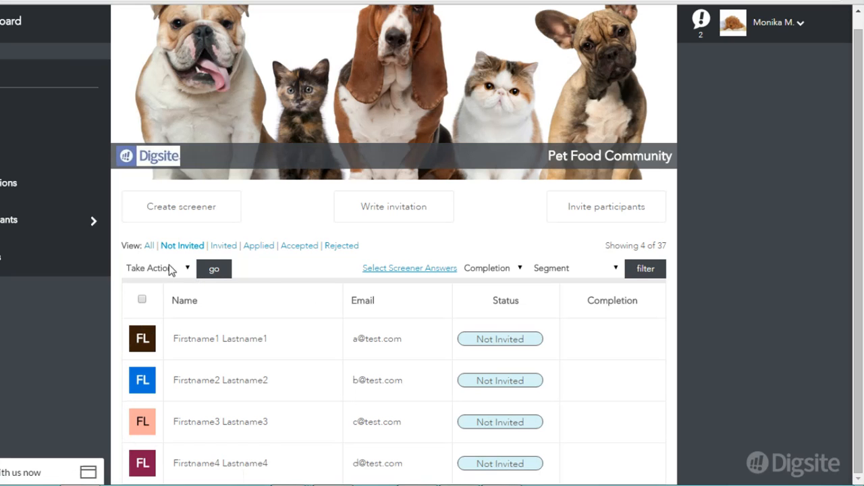
Show all participants and filter the list by the screener answers female and 18-29.
left_click(149, 246)
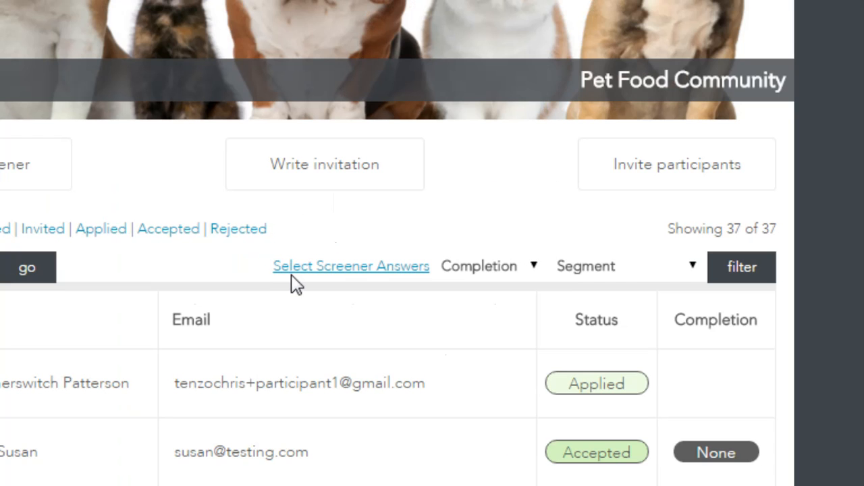
left_click(376, 271)
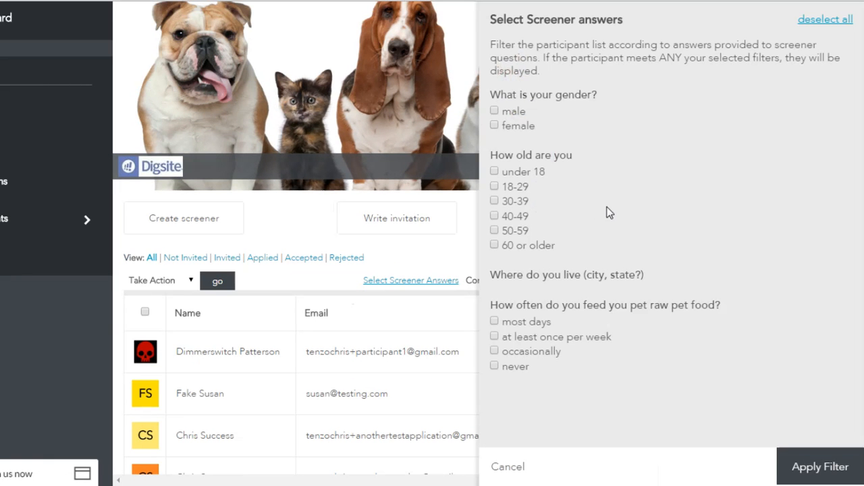
left_click(495, 125)
left_click(495, 187)
left_click(815, 477)
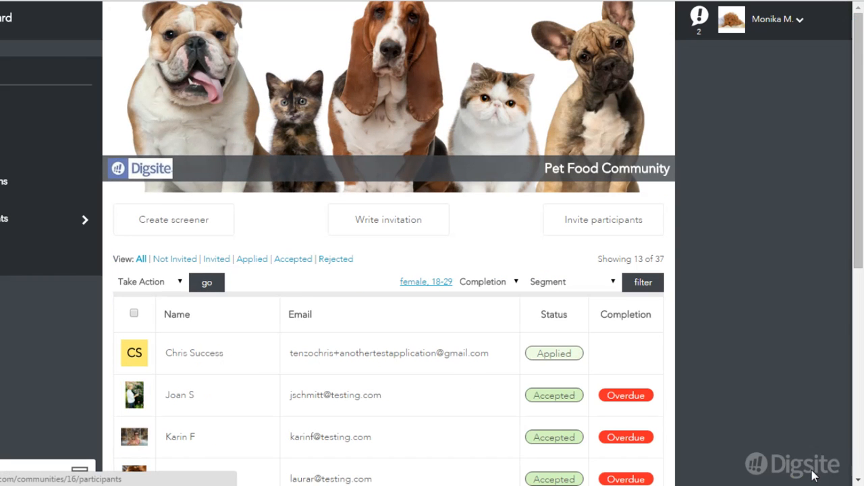
Select all participants in the filtered list, toggling the first three rows individually before reselecting the whole list.
left_click_drag(852, 233, 844, 288)
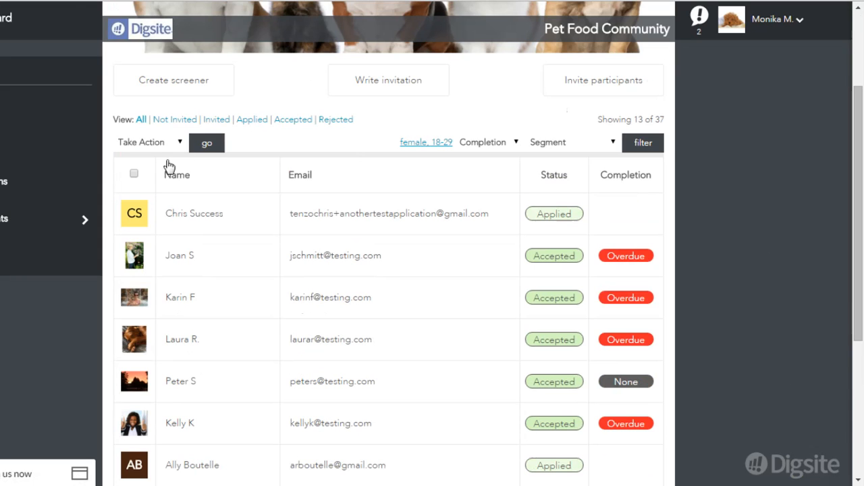
left_click(134, 176)
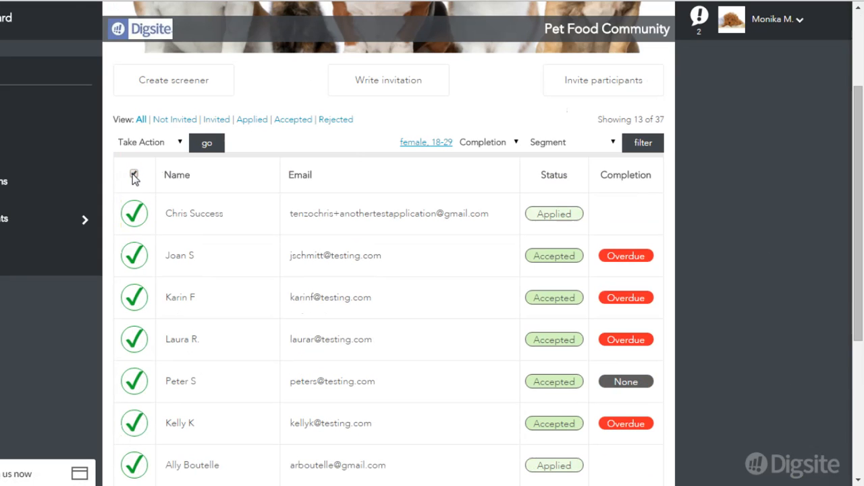
left_click(133, 215)
left_click(130, 263)
left_click(130, 297)
left_click(129, 296)
left_click(136, 259)
left_click(134, 216)
left_click(133, 174)
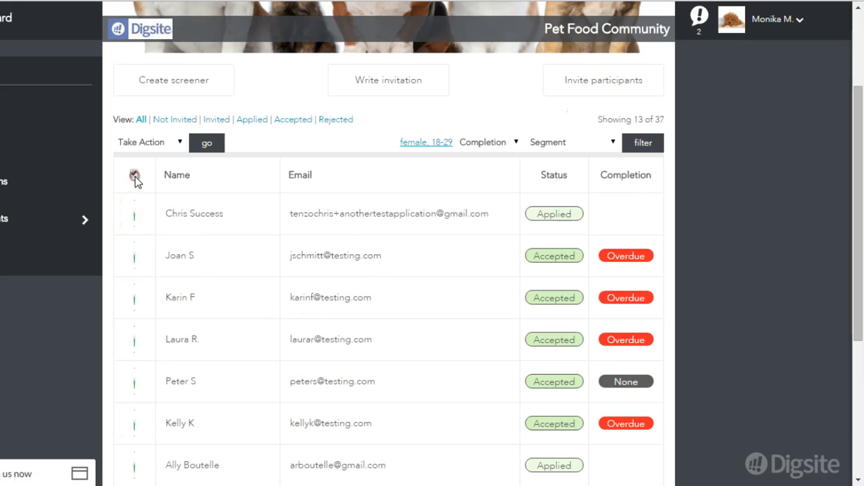
Add the segment "Female Millennials" to all selected participants and save it.
left_click(179, 143)
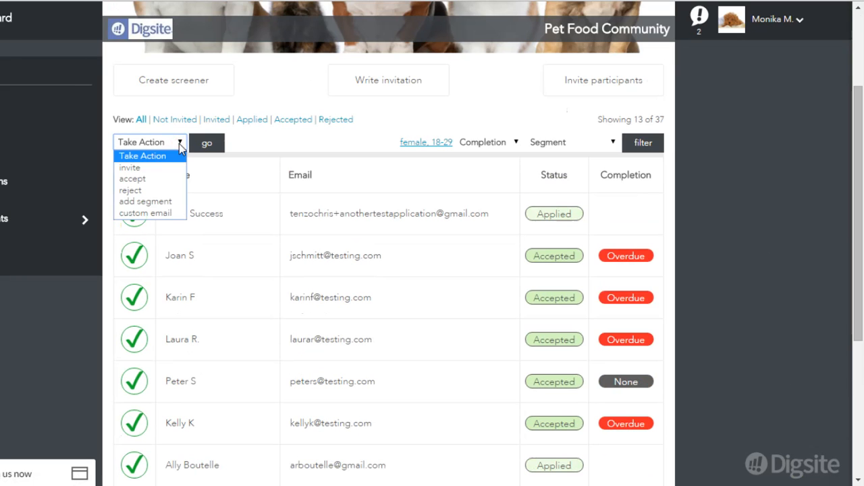
left_click(169, 202)
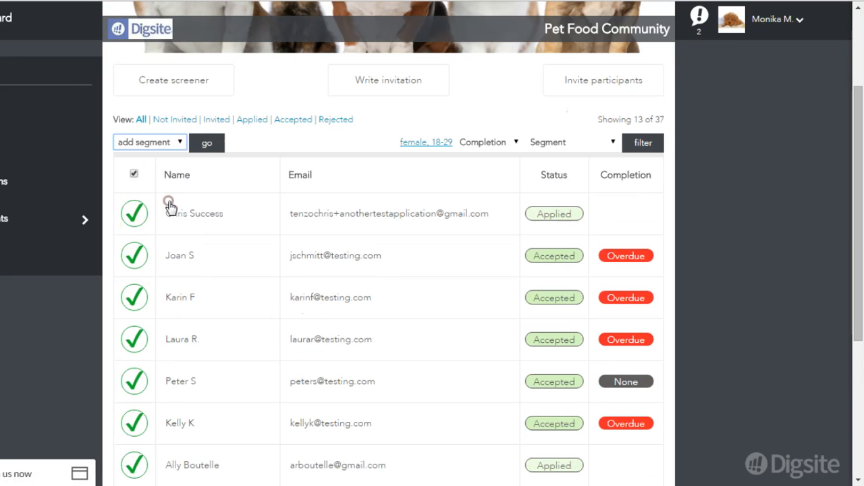
left_click(206, 142)
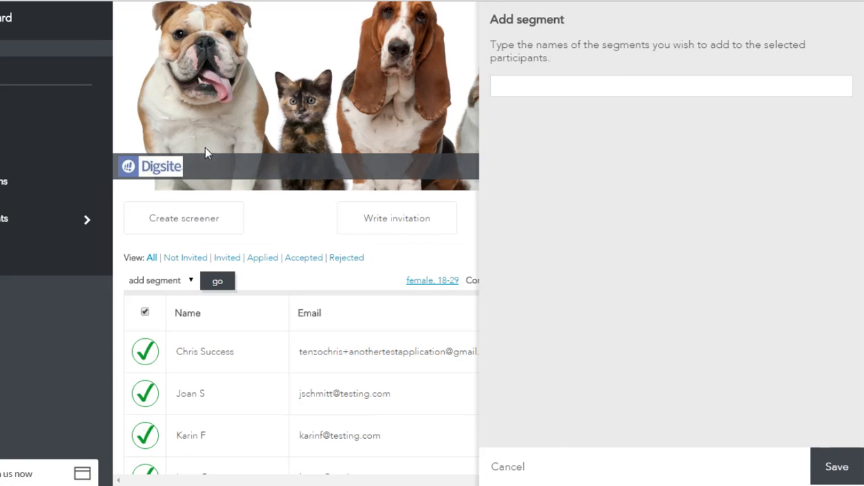
left_click(527, 81)
type("Female")
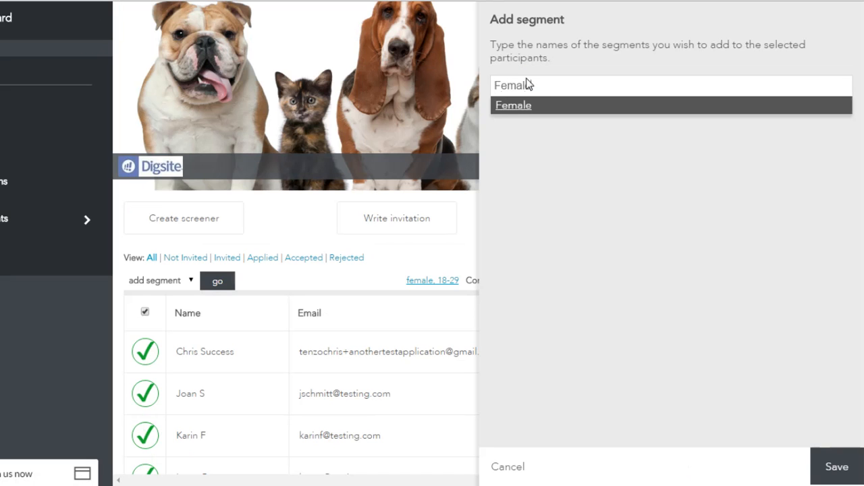
type(" Millennials")
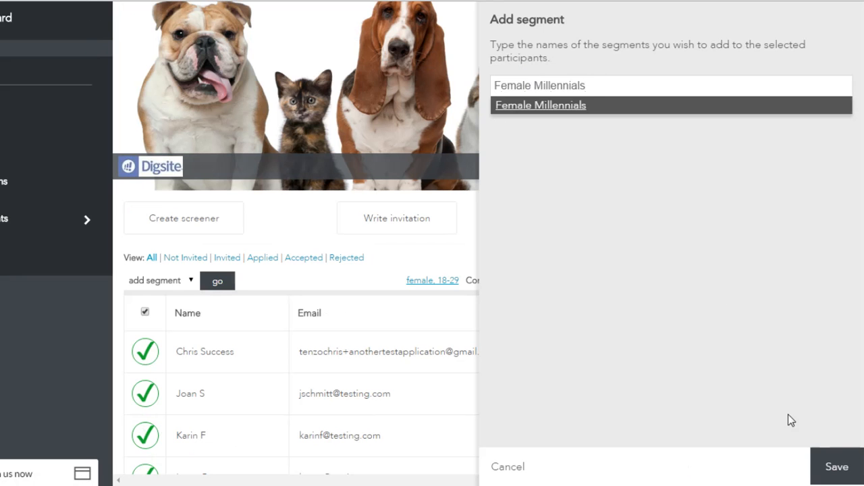
key("Return")
left_click(823, 466)
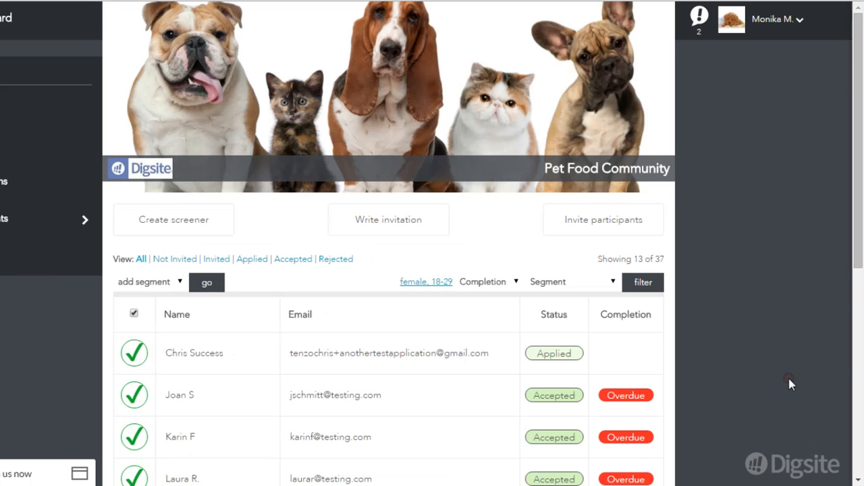
Check the segments in the first listed participant's profile, then deselect all participants.
left_click(202, 355)
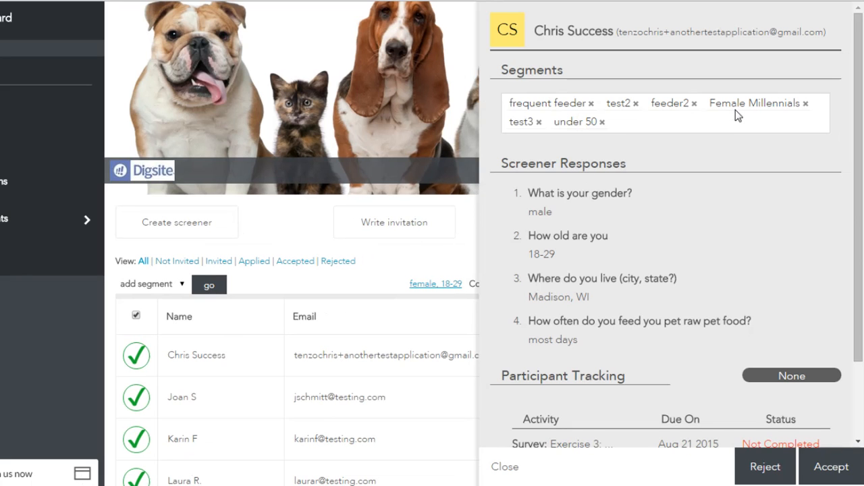
left_click(511, 469)
left_click(134, 315)
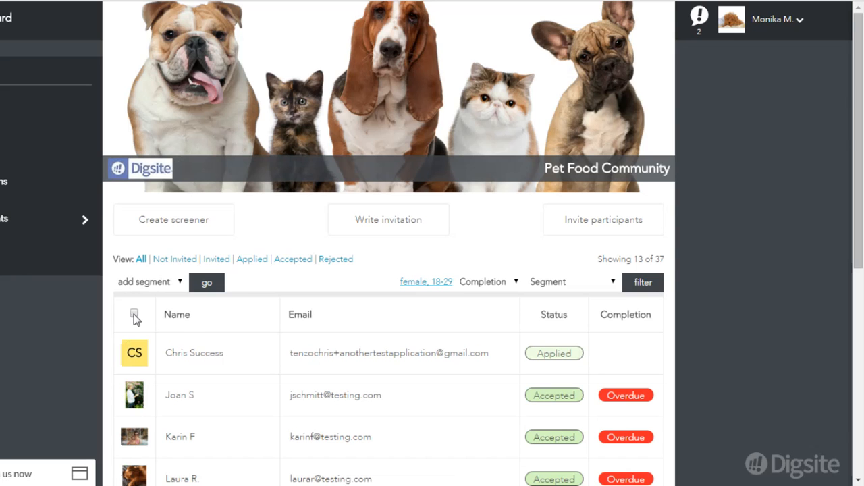
Add the segment "segment 23" in the first listed participant's profile.
left_click(174, 356)
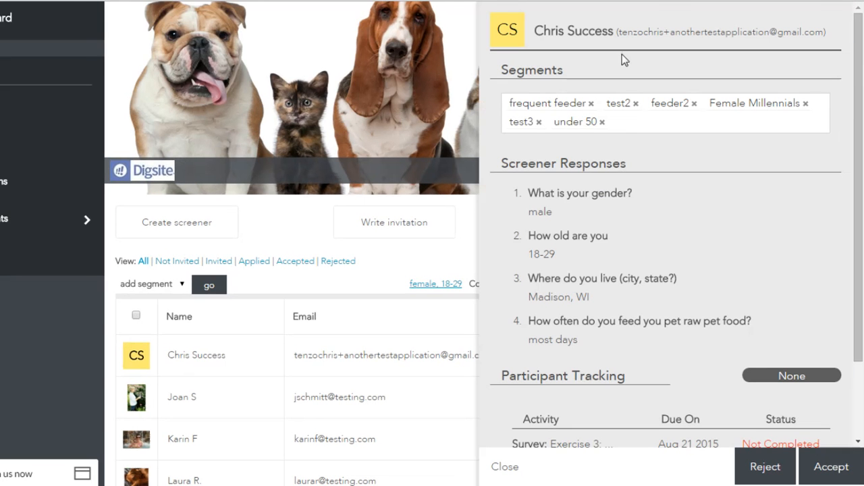
left_click(619, 122)
type("segme")
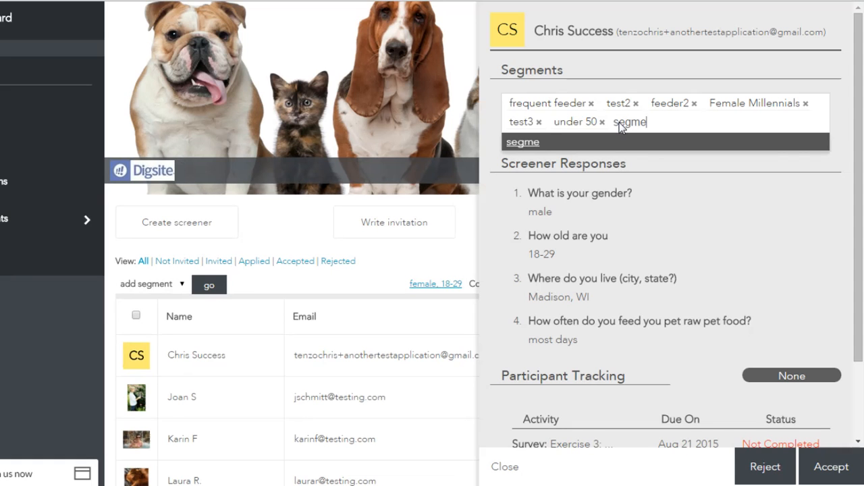
type("nt 23")
key("Return")
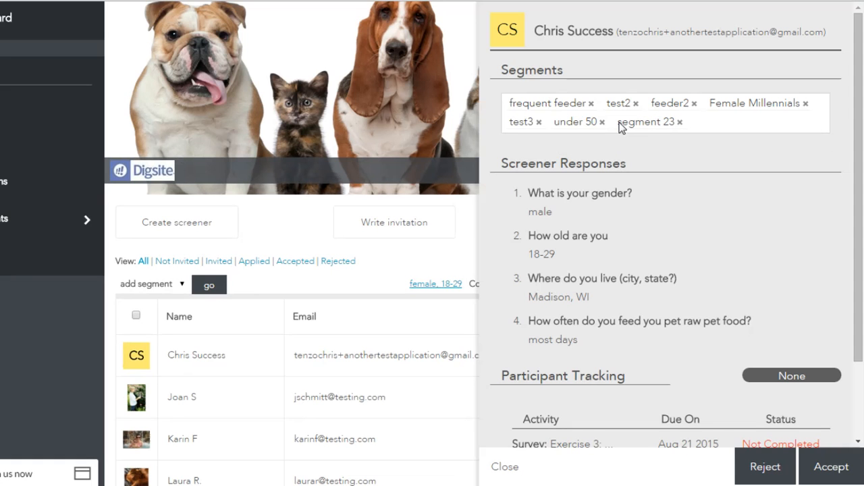
Remove the segments "segment 23" and "under 50" from the participant's profile and close it.
left_click(680, 123)
left_click(602, 122)
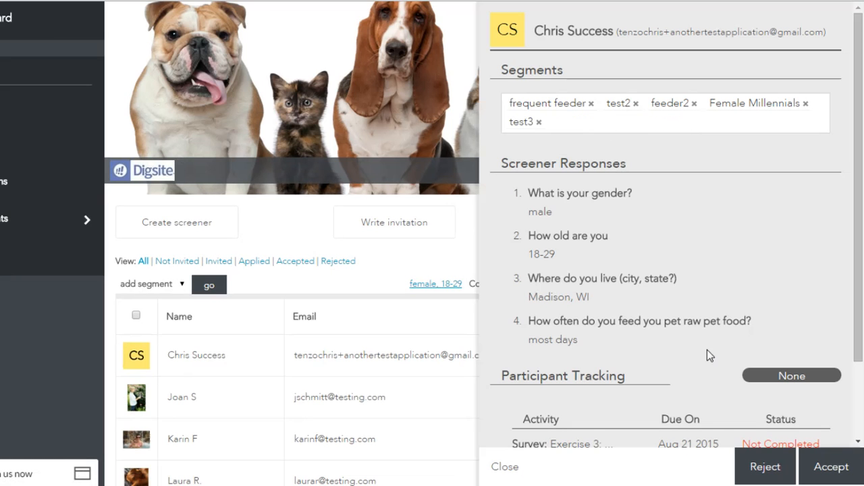
left_click(516, 471)
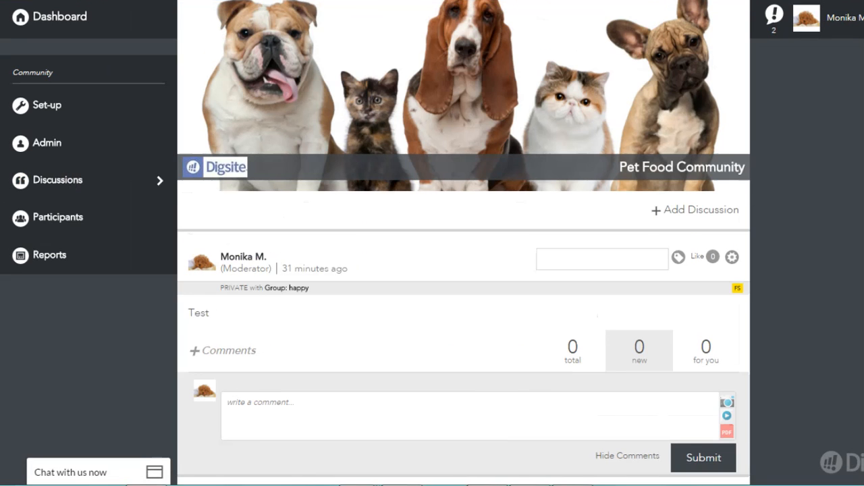
Open the first survey respondent's profile from the discussion page, check the assigned segments, and close the profile.
scroll(463, 270, "down", 15)
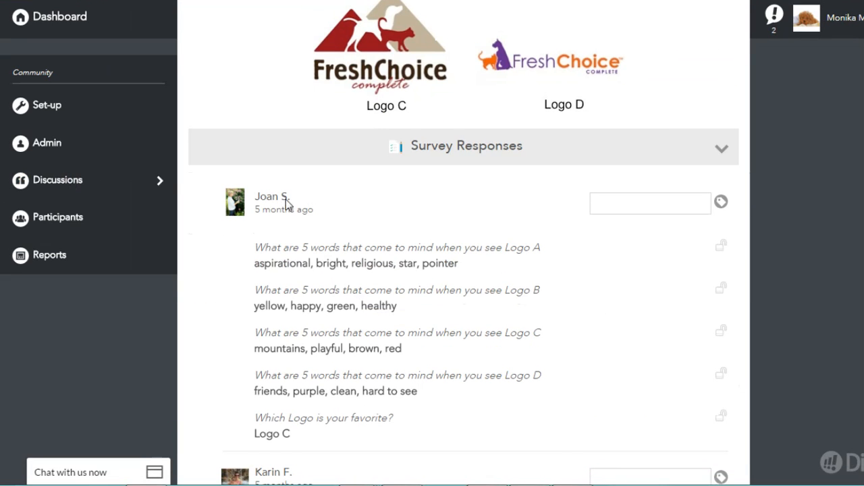
left_click(271, 201)
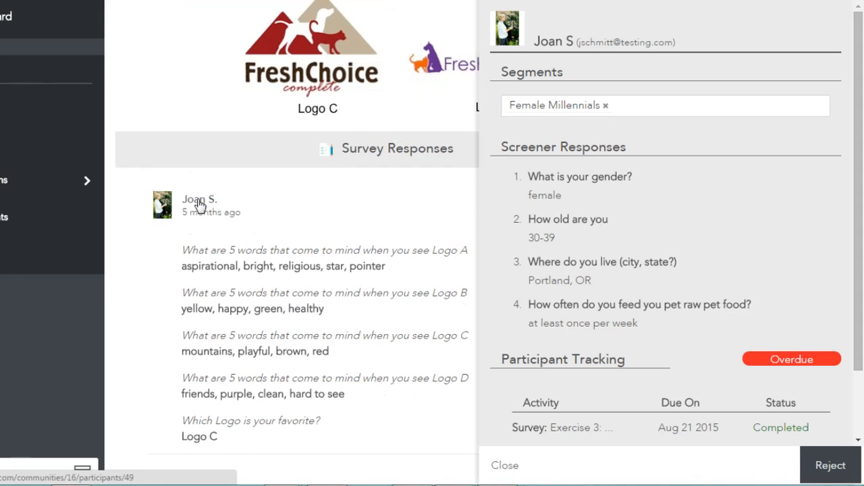
left_click(631, 108)
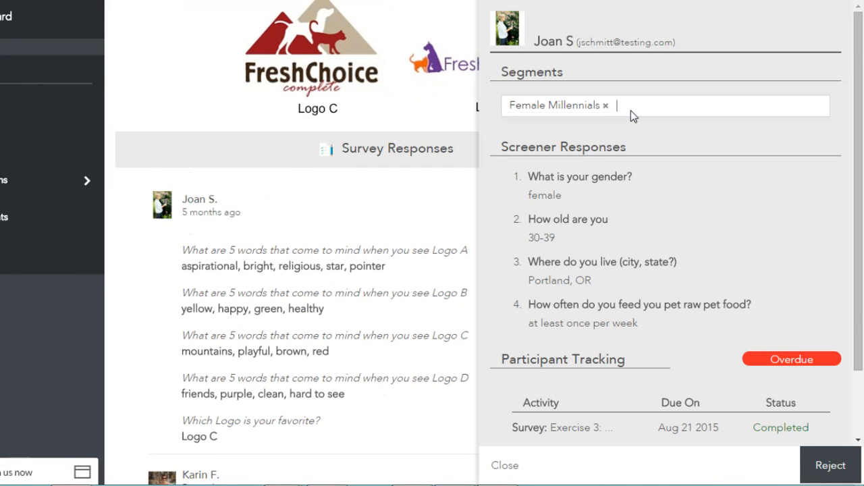
left_click(502, 466)
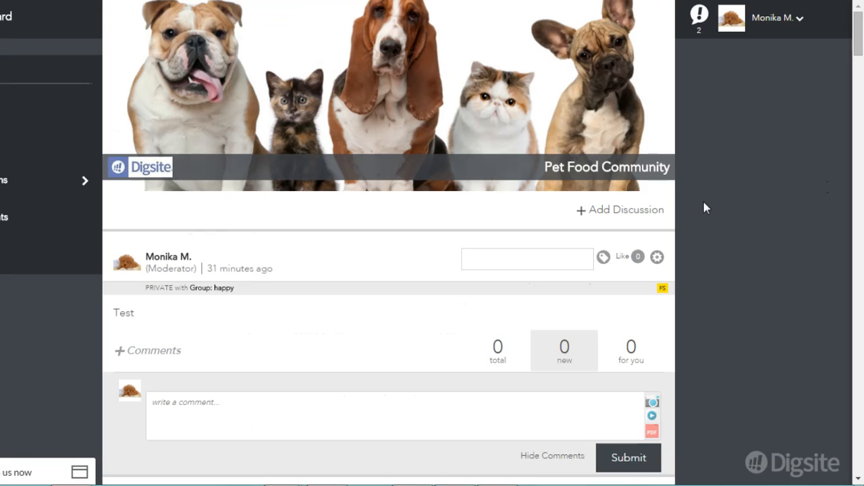
Open the "Test" discussion for editing and review the segments and participants available as recipients.
left_click(658, 256)
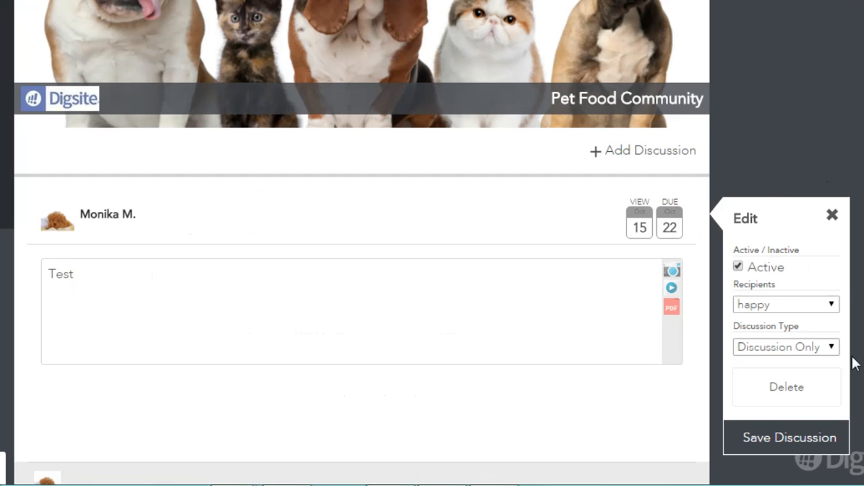
left_click(832, 305)
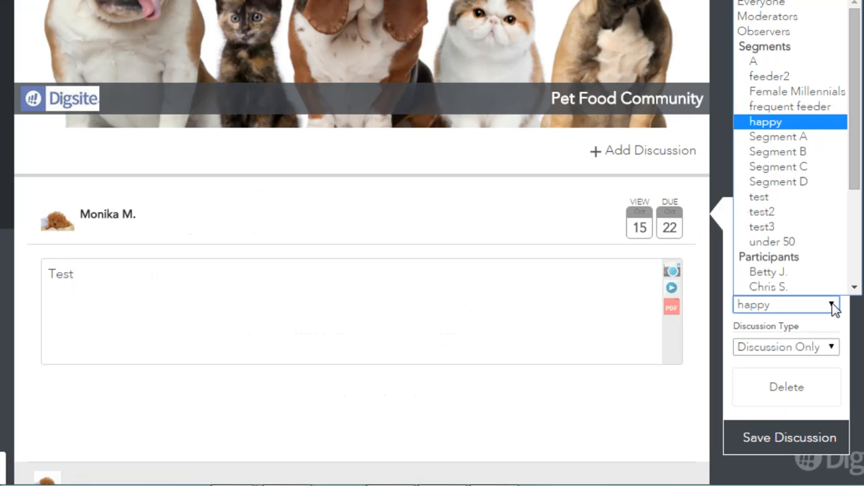
left_click(835, 306)
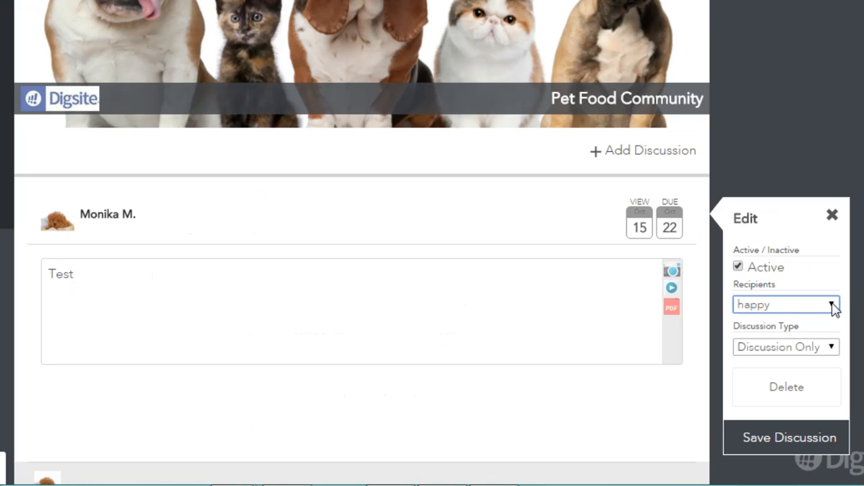
Save the "Test" discussion for the segment "happy" and check the profile of the participant it is shared with.
left_click(772, 433)
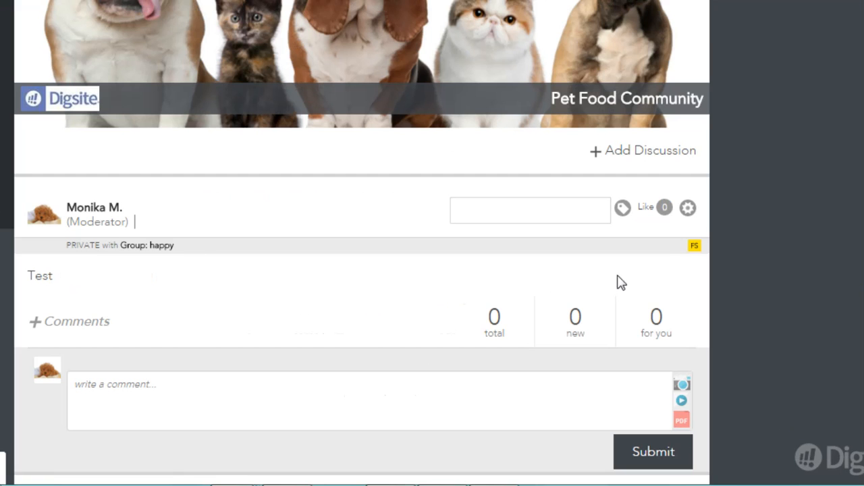
left_click(695, 247)
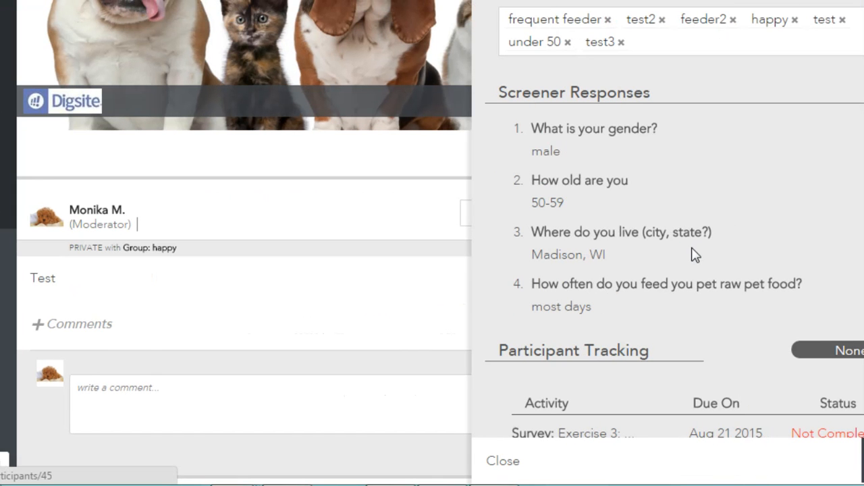
left_click(504, 468)
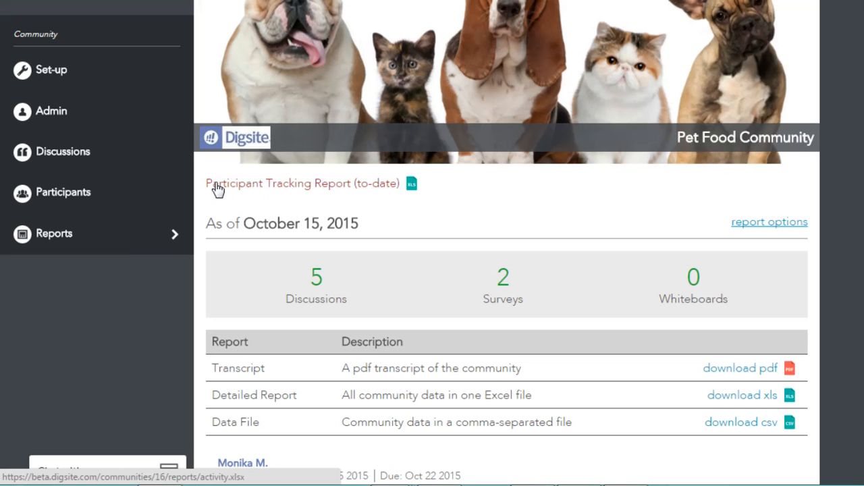
Open the options for the community reports and review the available tag and segment filters.
scroll(467, 101, "down", 2)
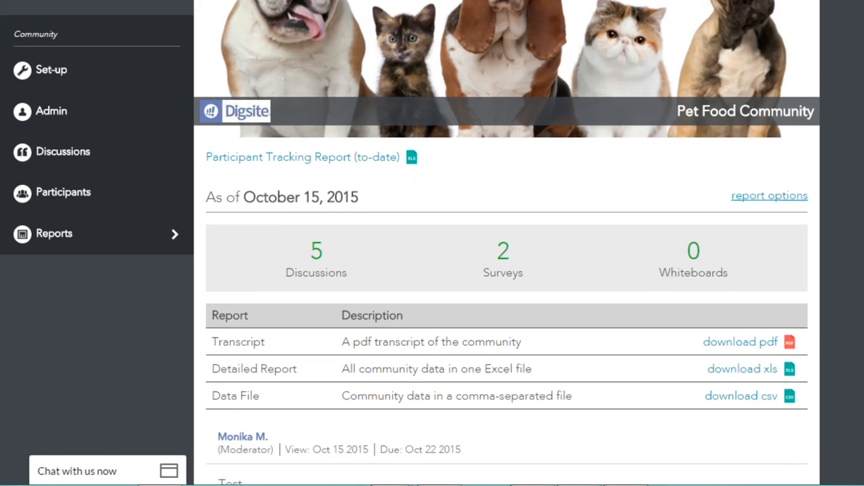
scroll(507, 243, "down", 2)
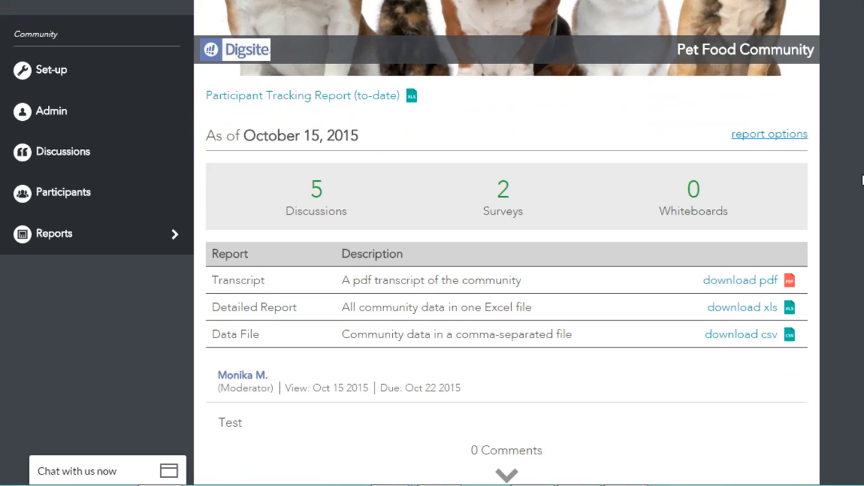
left_click(767, 141)
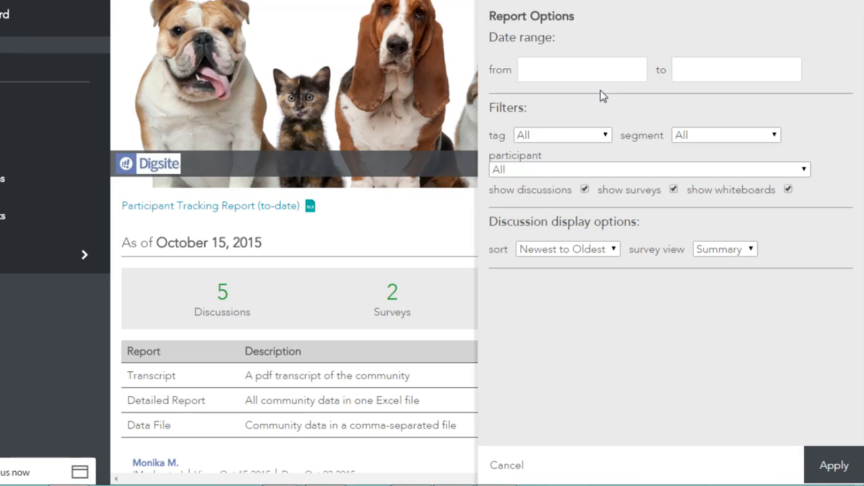
left_click(604, 135)
left_click(605, 133)
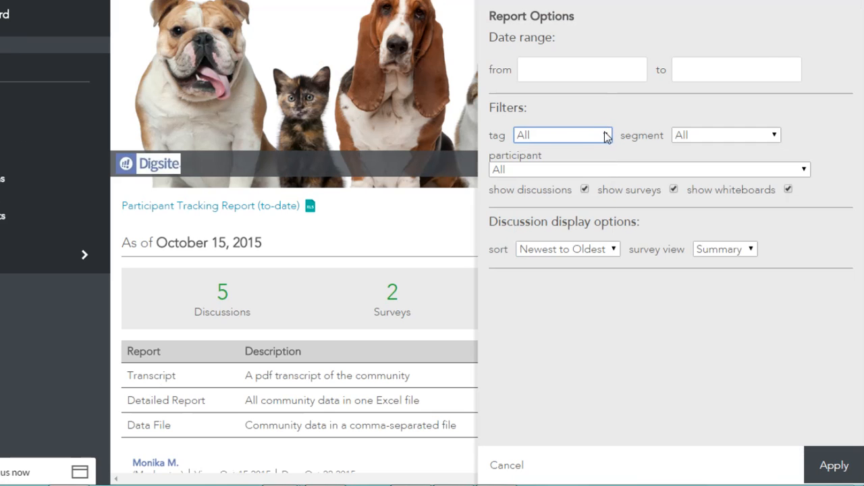
left_click(762, 137)
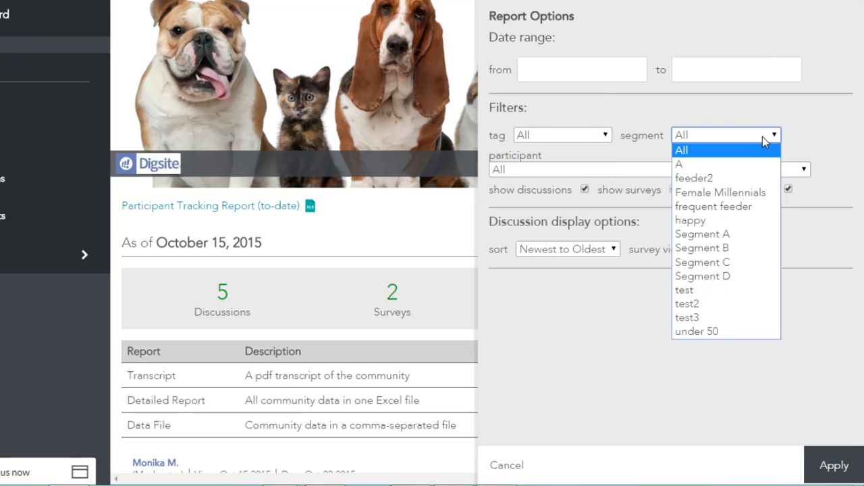
left_click(762, 137)
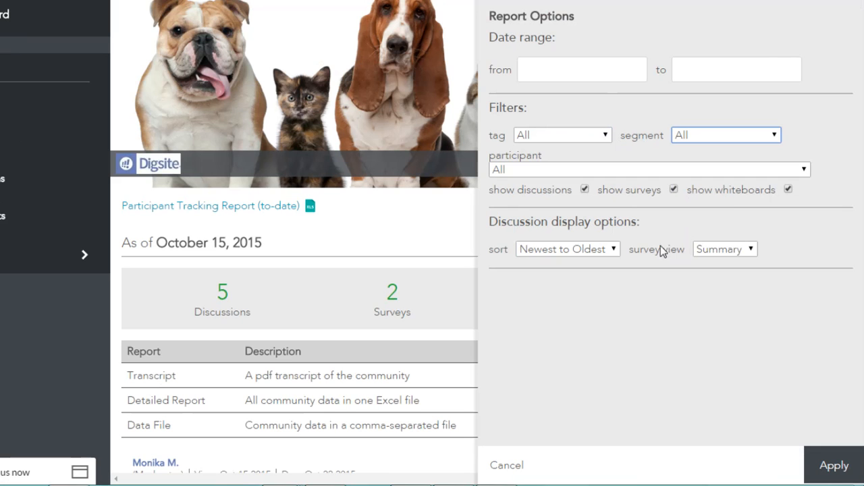
Review the sort and survey view choices in the report options, then close them without applying changes.
left_click(616, 249)
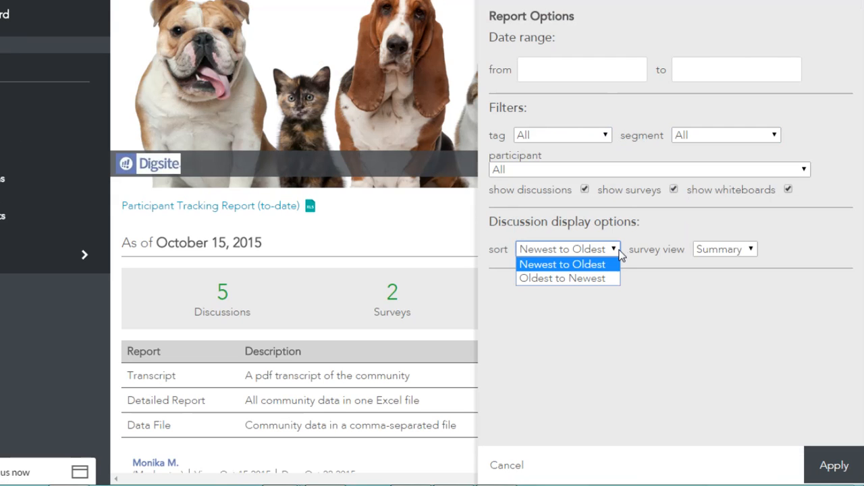
left_click(617, 249)
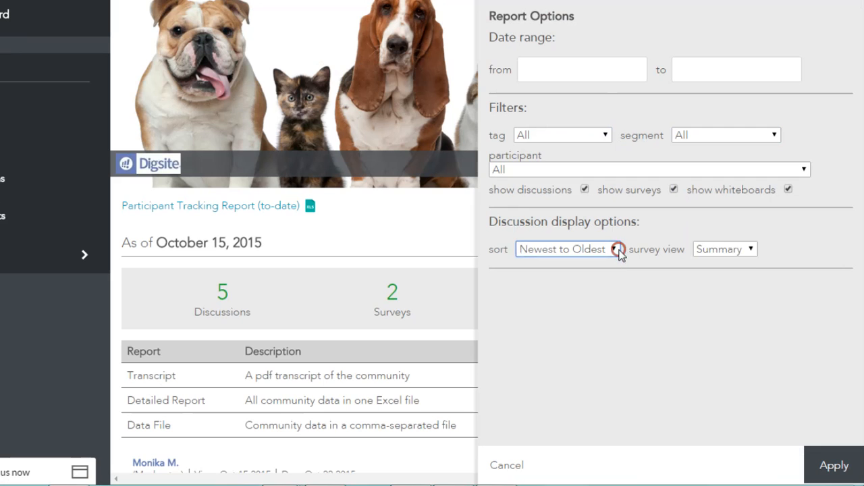
left_click(751, 250)
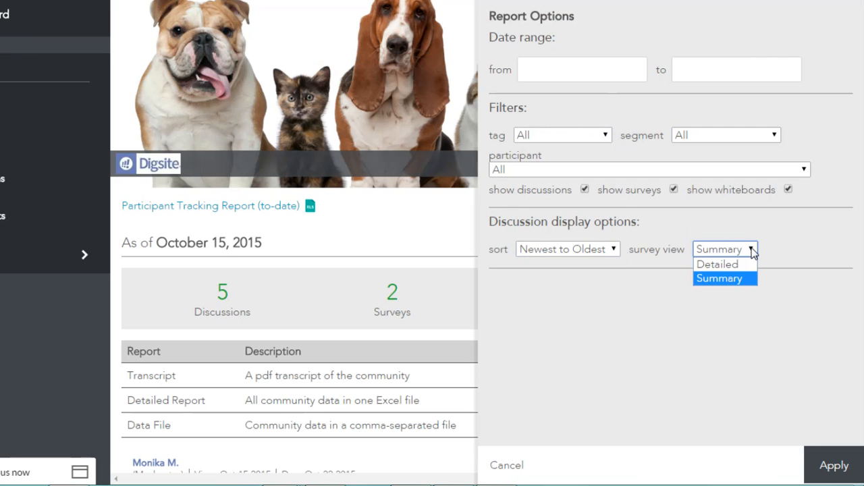
left_click(752, 249)
left_click(500, 465)
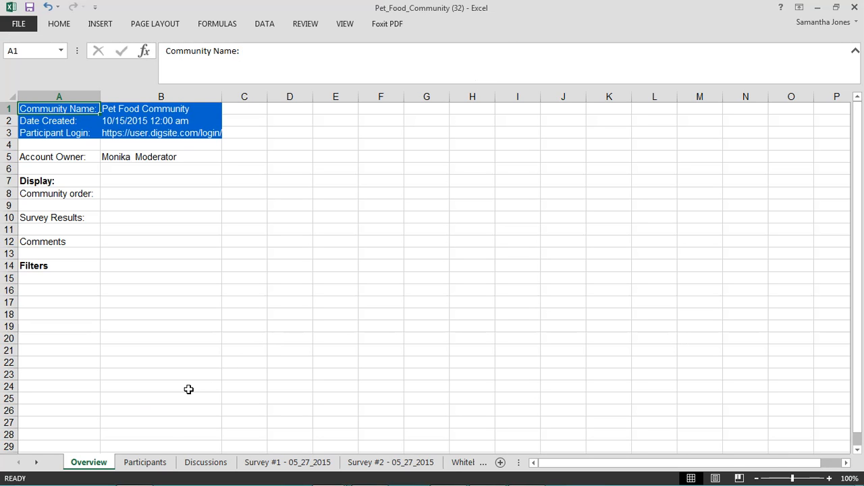
Examine the participants' segments on the Participants sheet of the exported Excel report, then return to Digsite.
left_click(154, 462)
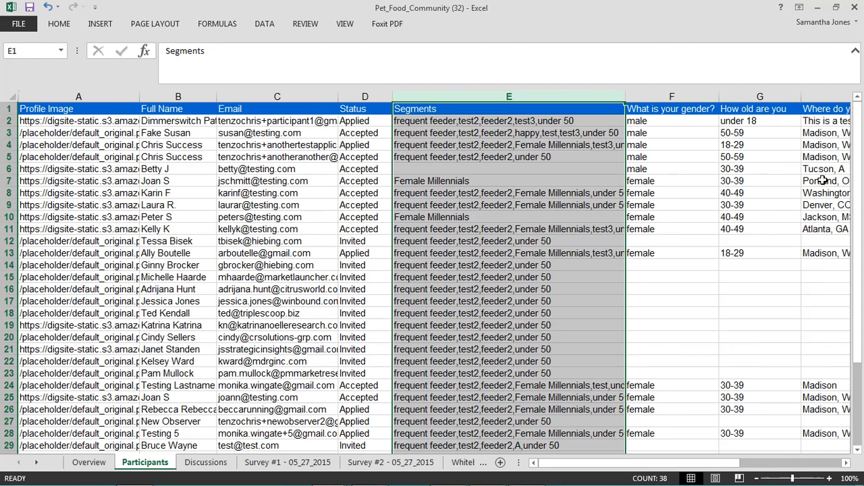
left_click(817, 7)
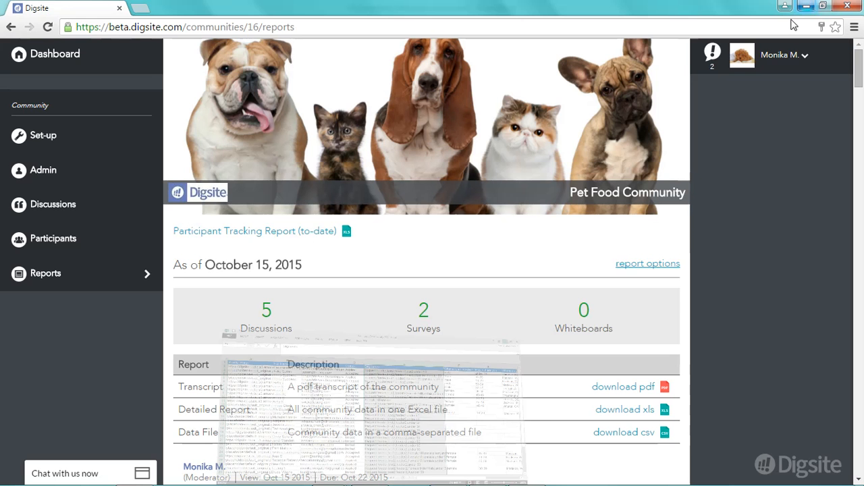
Filter the community report by the segment "feeder2" and examine the participants in its Excel export before returning to Digsite.
left_click(631, 262)
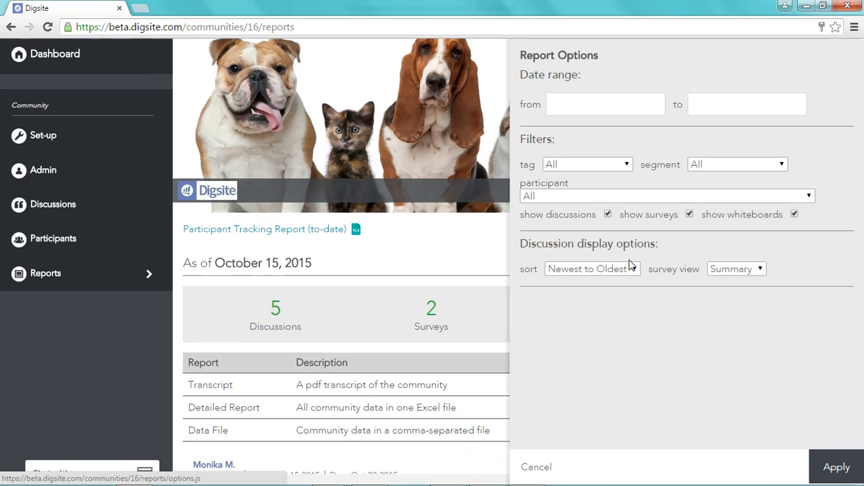
left_click(758, 164)
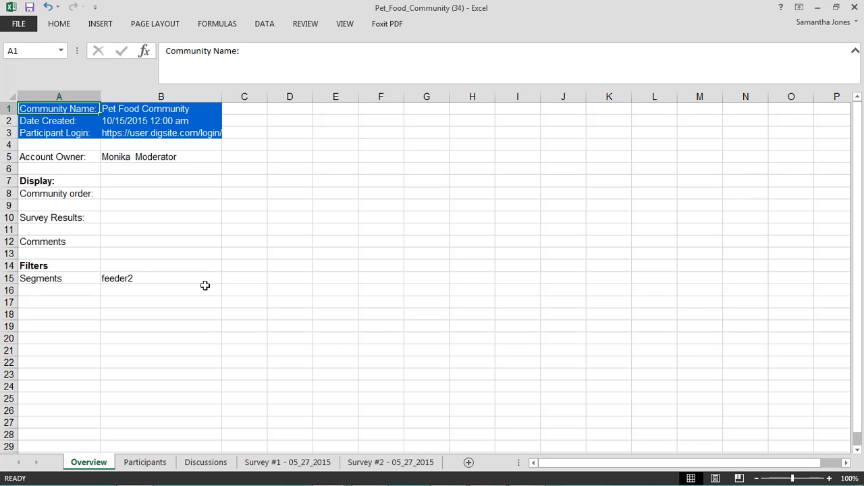
left_click(151, 463)
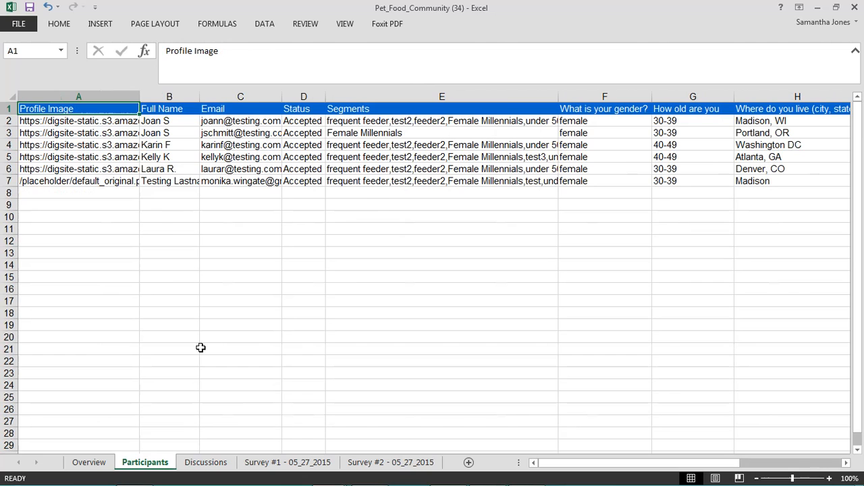
key("alt+Tab")
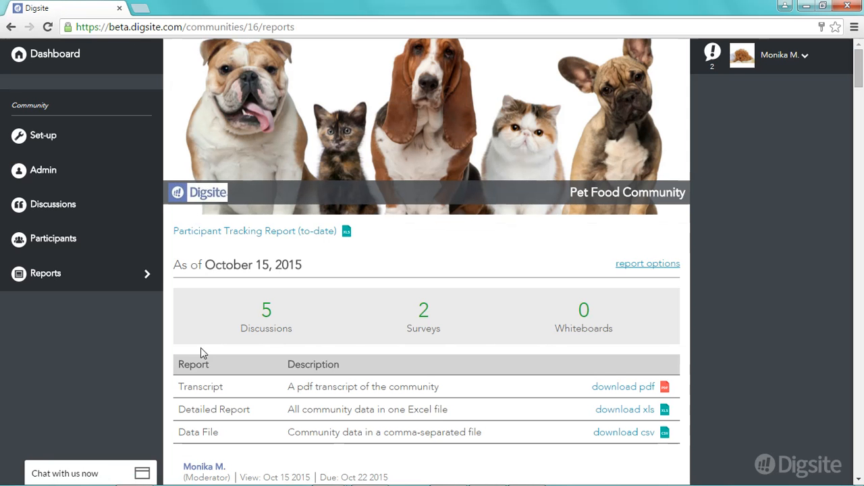